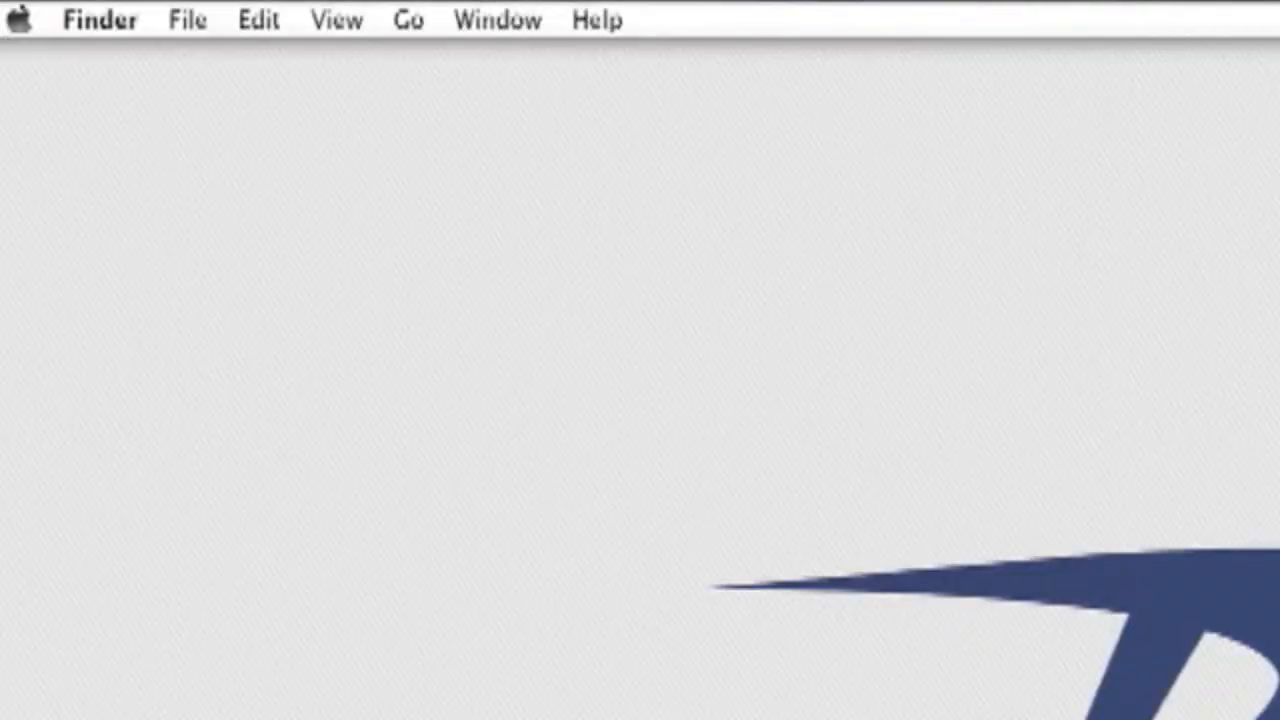
Step: View this Mac's hardware overview from the Apple menu to check its 8 GB of RAM
left_click(18, 22)
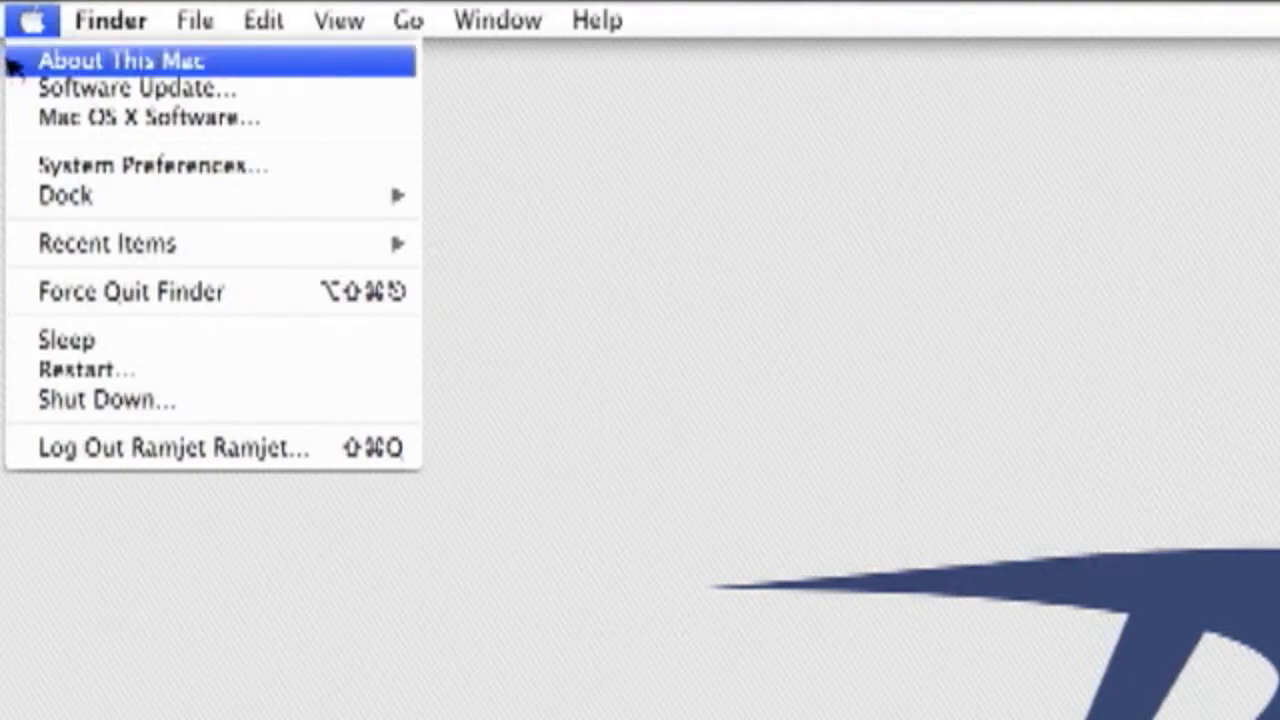
left_click(14, 66)
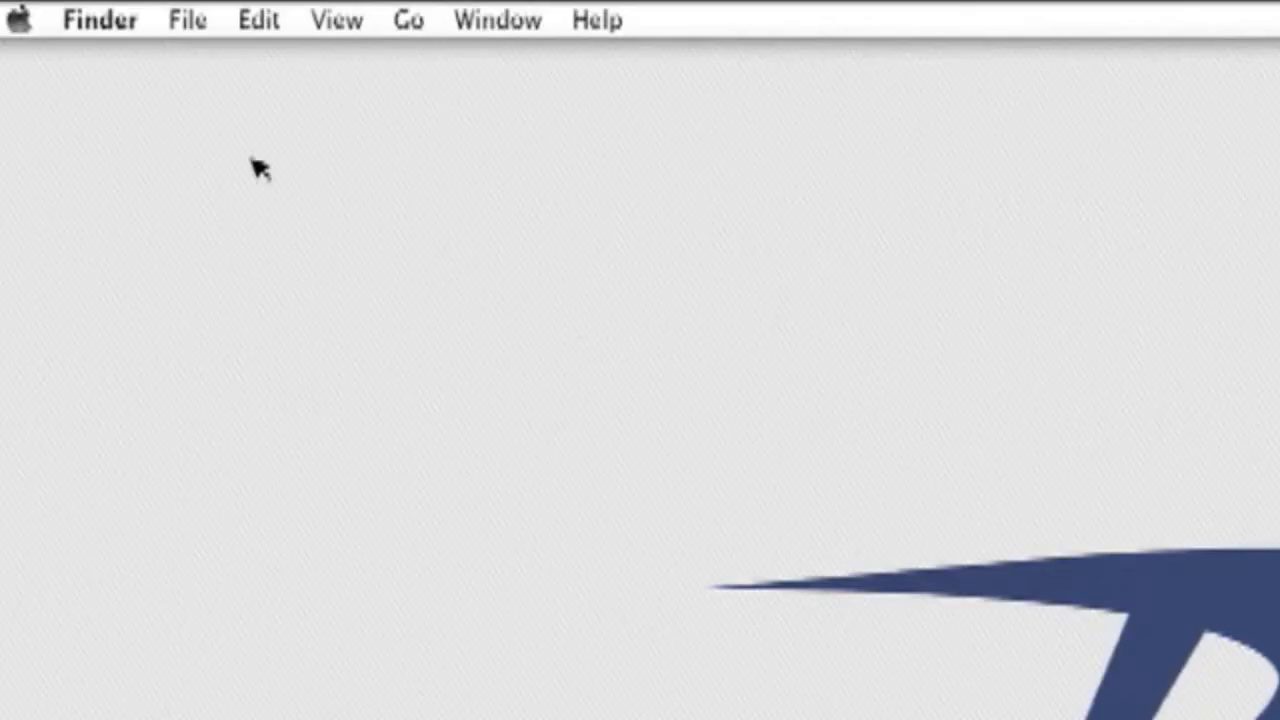
left_click(20, 20)
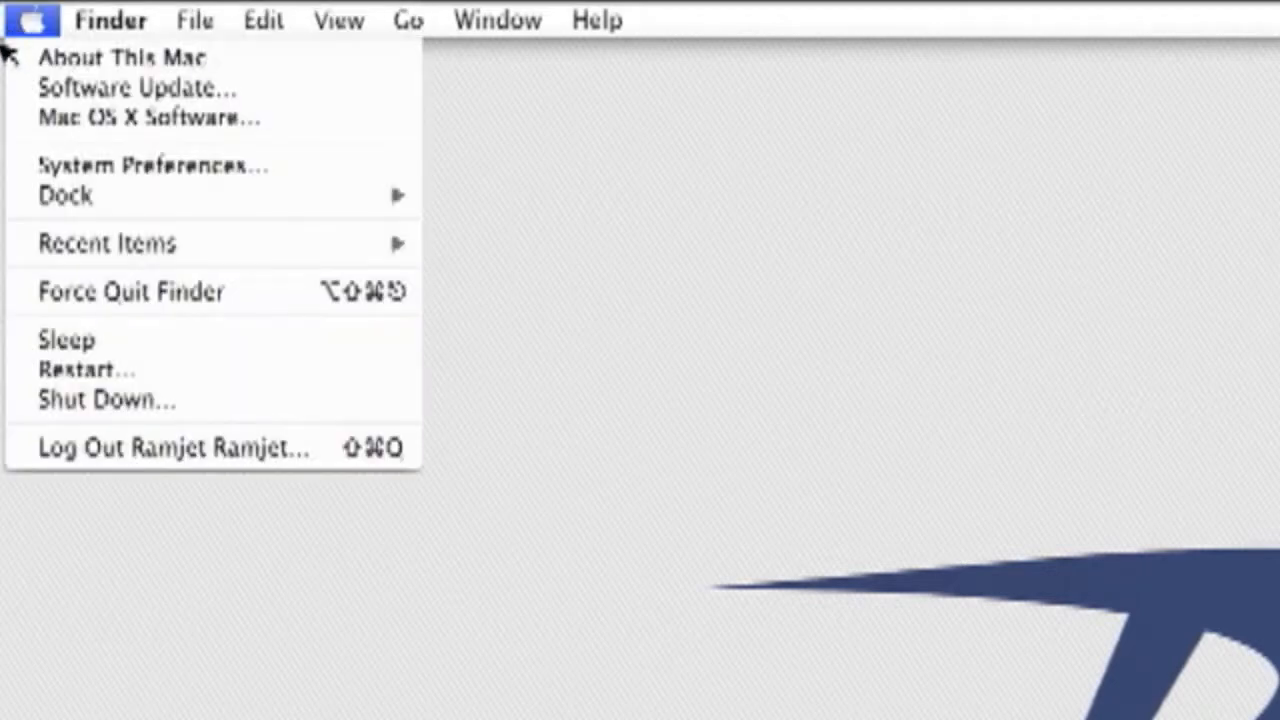
left_click(14, 56)
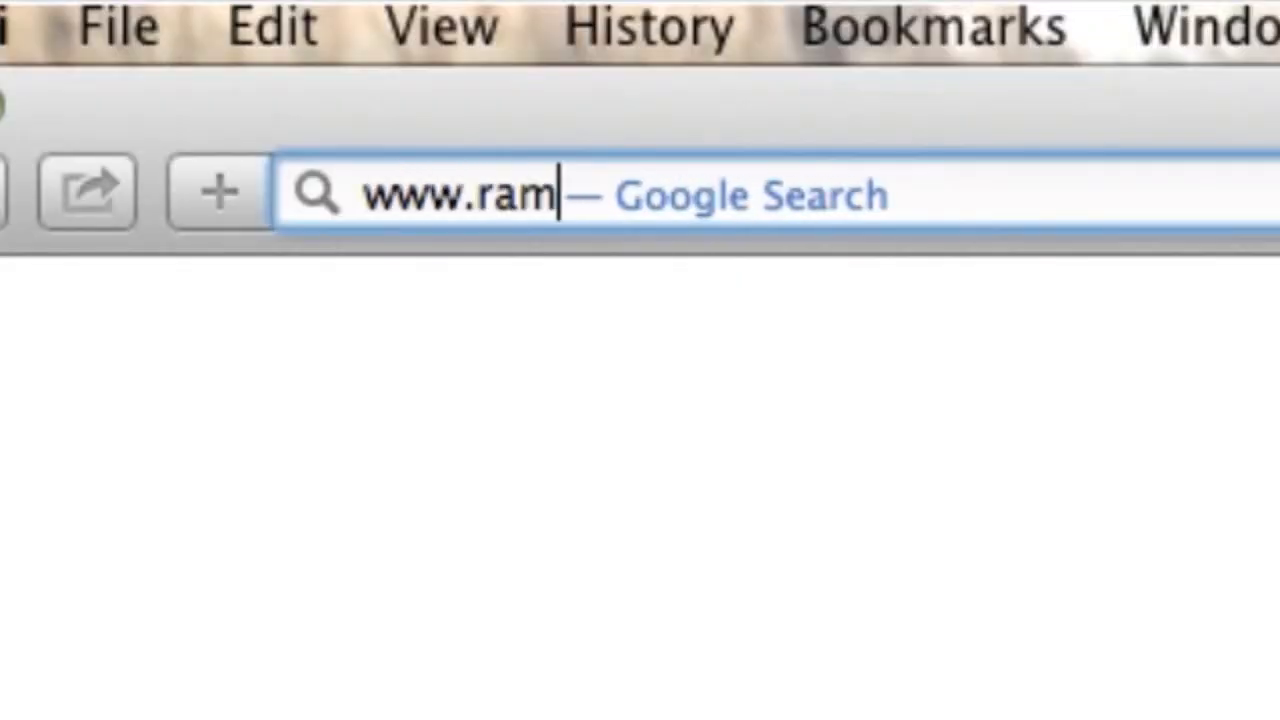
type("jet.com")
key("Return")
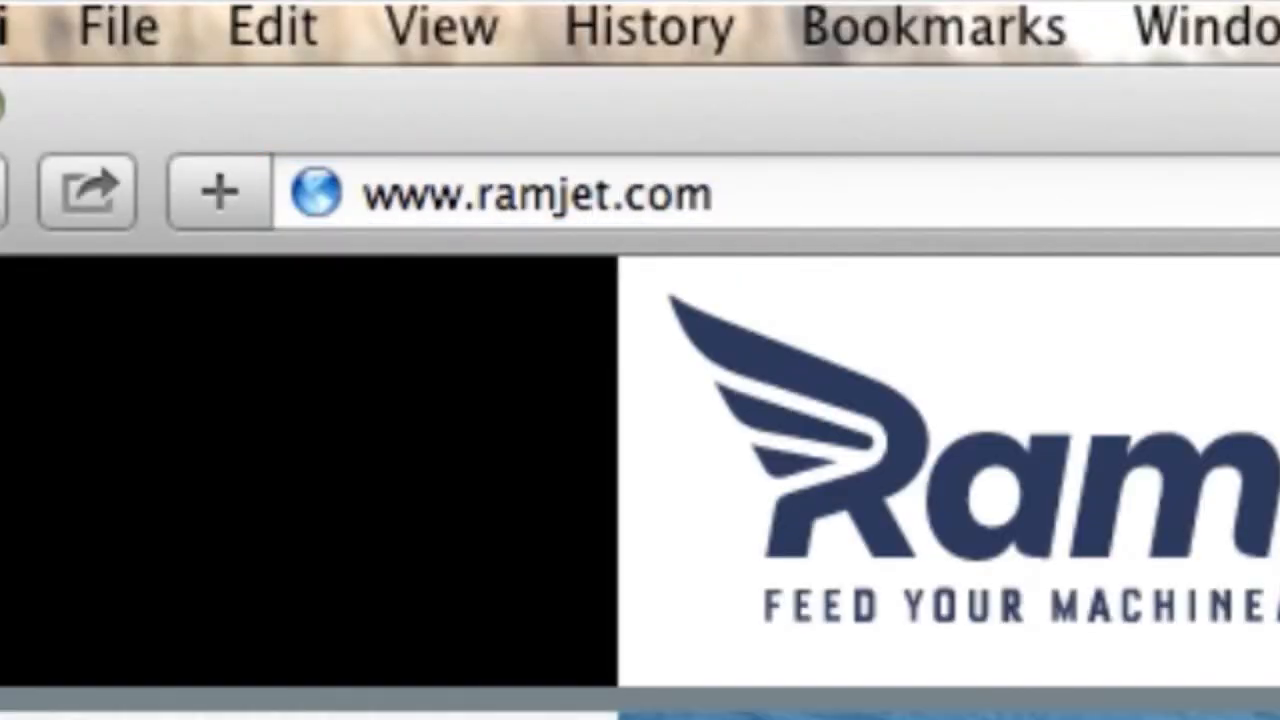